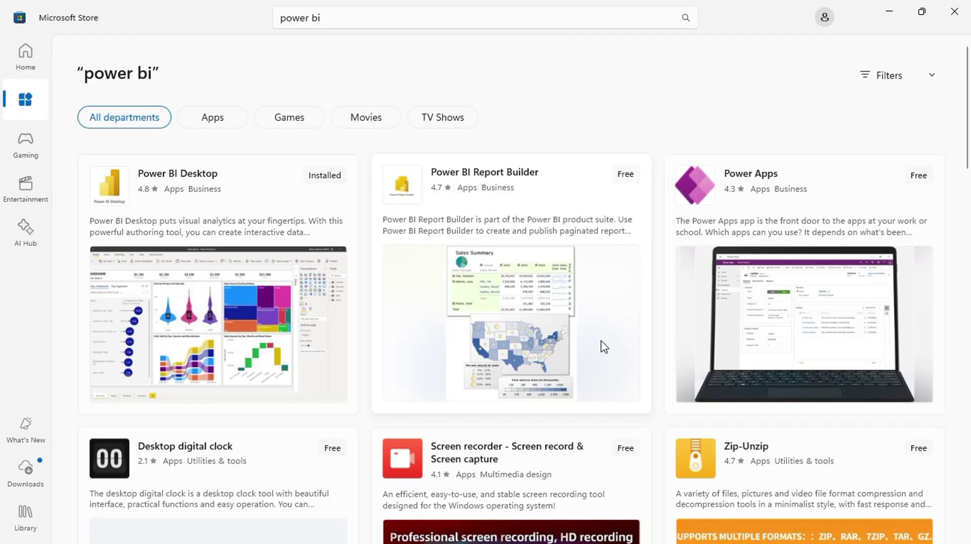
# - Open the Power BI Desktop product page in Microsoft Store and launch the installed app
pyautogui.moveTo(603, 347)
pyautogui.scroll(-2, 603, 347)
pyautogui.scroll(-2, 603, 347)
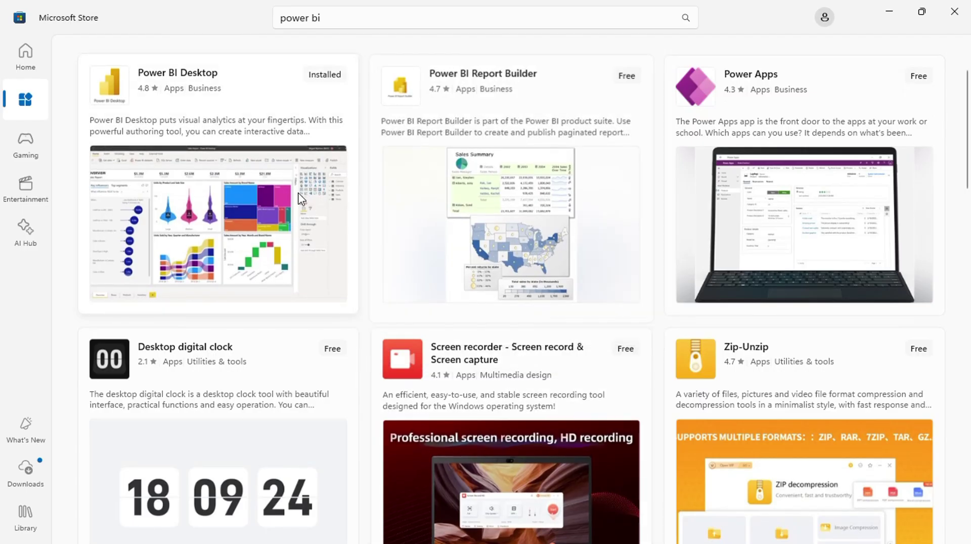
pyautogui.moveTo(200, 104)
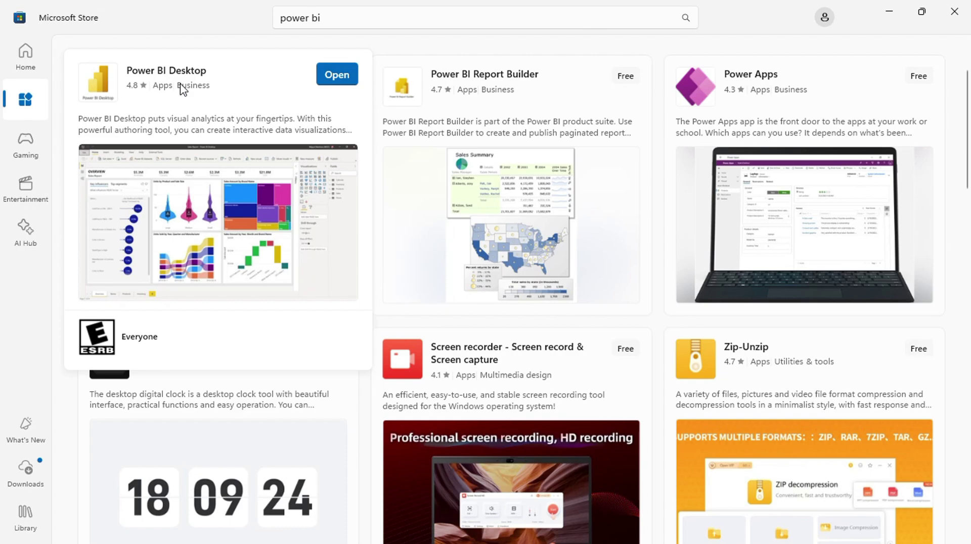
pyautogui.click(254, 93)
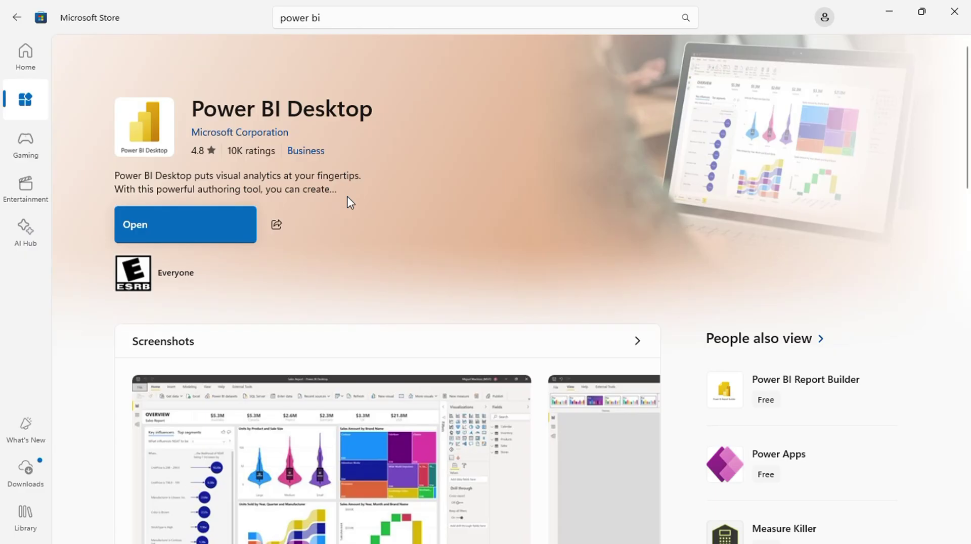
pyautogui.click(220, 218)
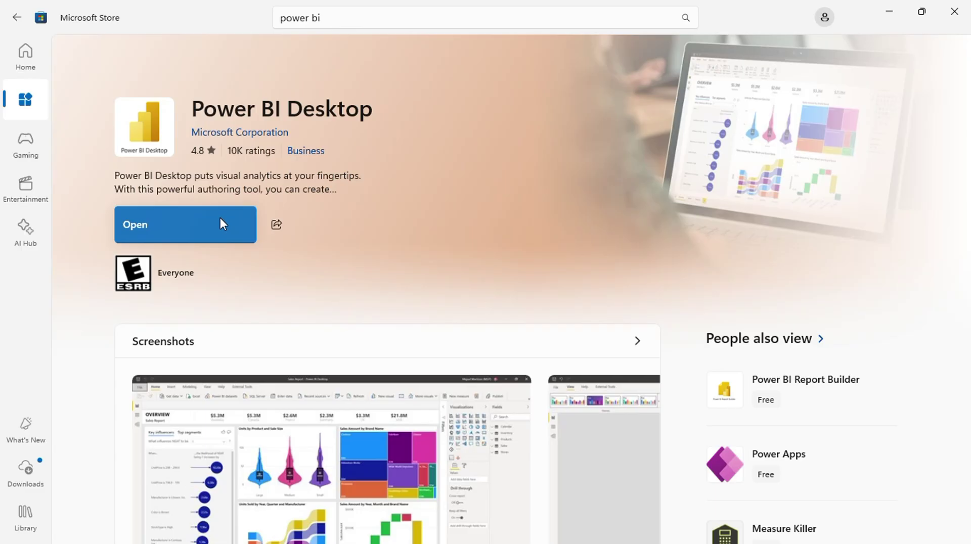
pyautogui.click(220, 219)
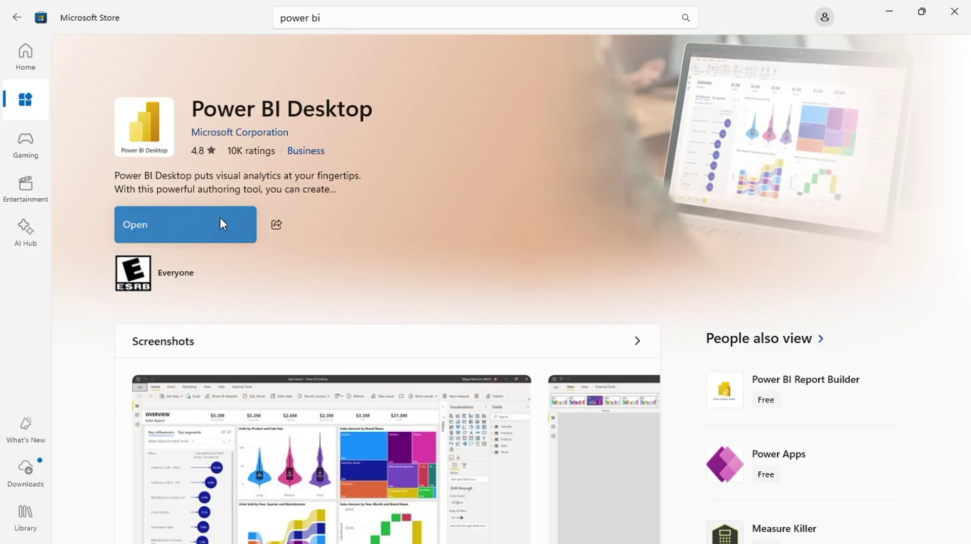
# - Launch Power BI Desktop and create a new Blank report from the start screen
pyautogui.click(220, 219)
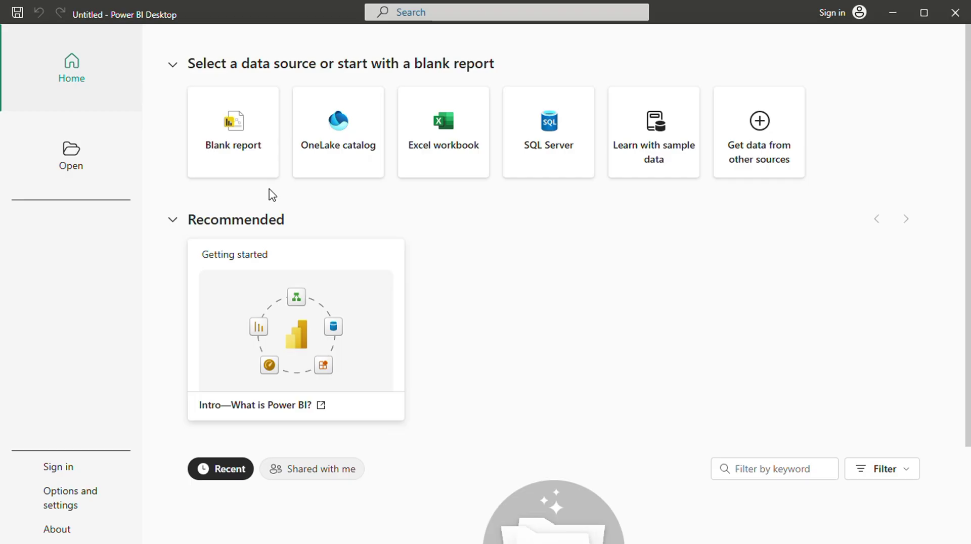
pyautogui.click(251, 162)
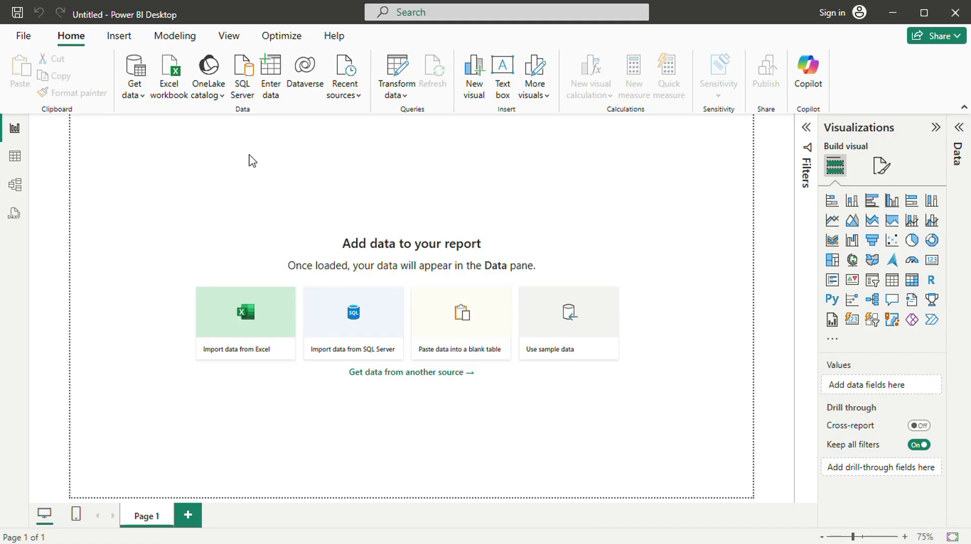
# - Connect to the SAMPLE Excel workbook on the Desktop as the data source
pyautogui.click(145, 96)
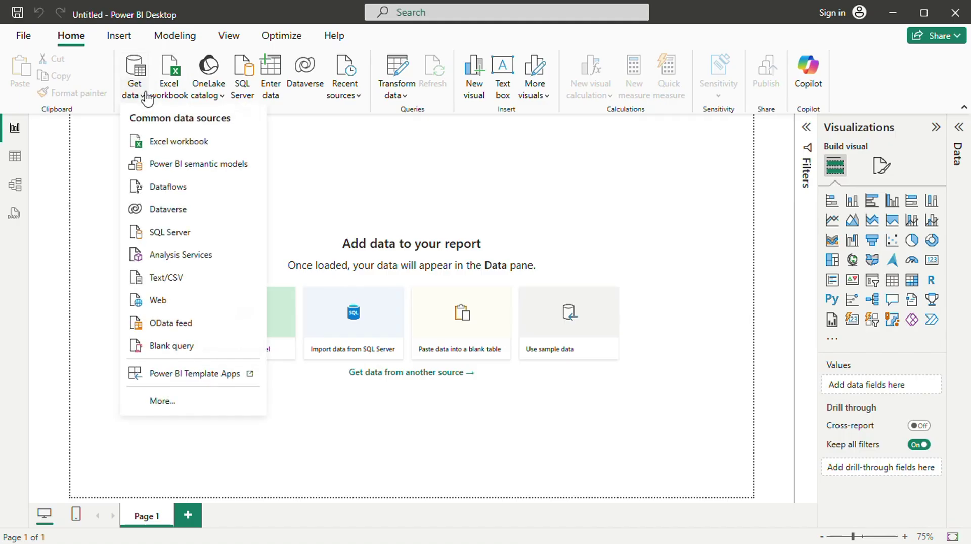
pyautogui.click(178, 141)
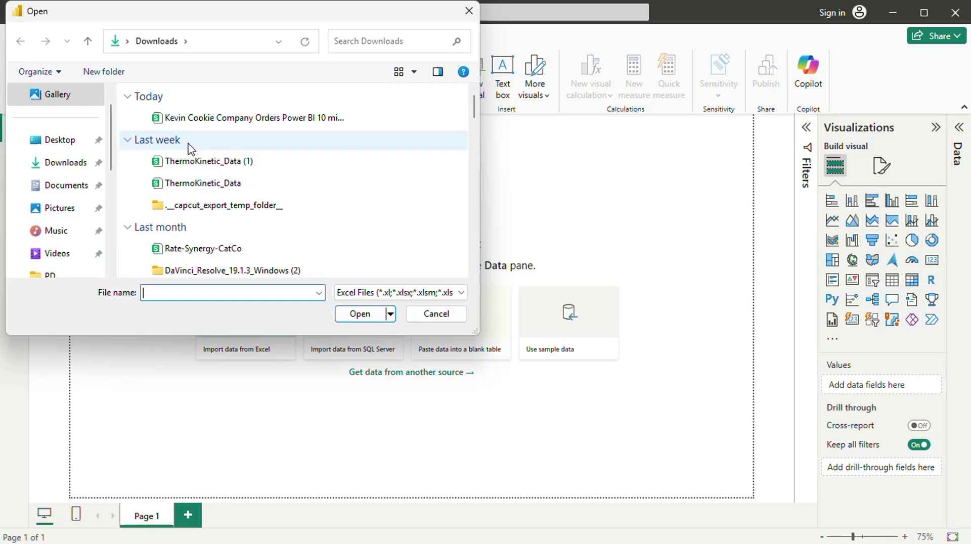
pyautogui.scroll(-1, 189, 147)
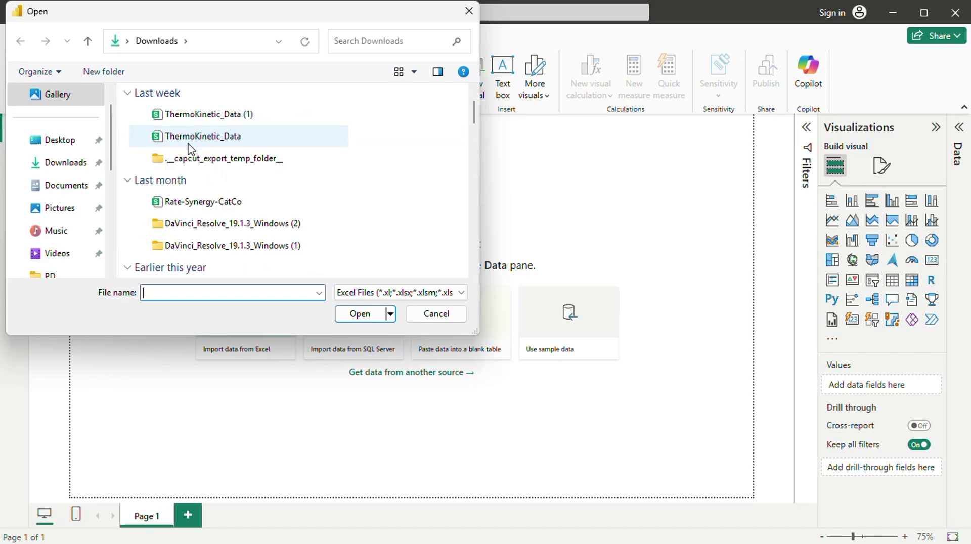
pyautogui.click(76, 143)
pyautogui.scroll(-3, 223, 217)
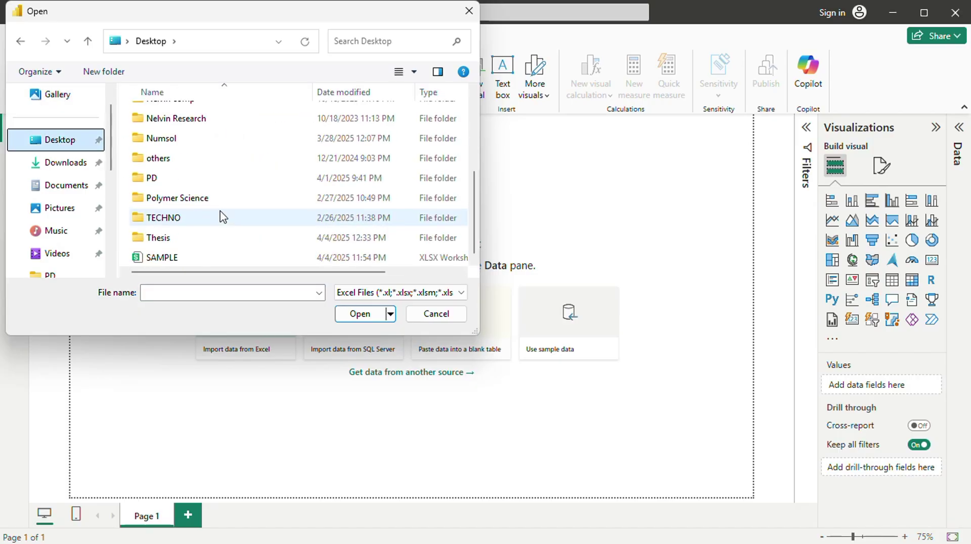
pyautogui.click(205, 258)
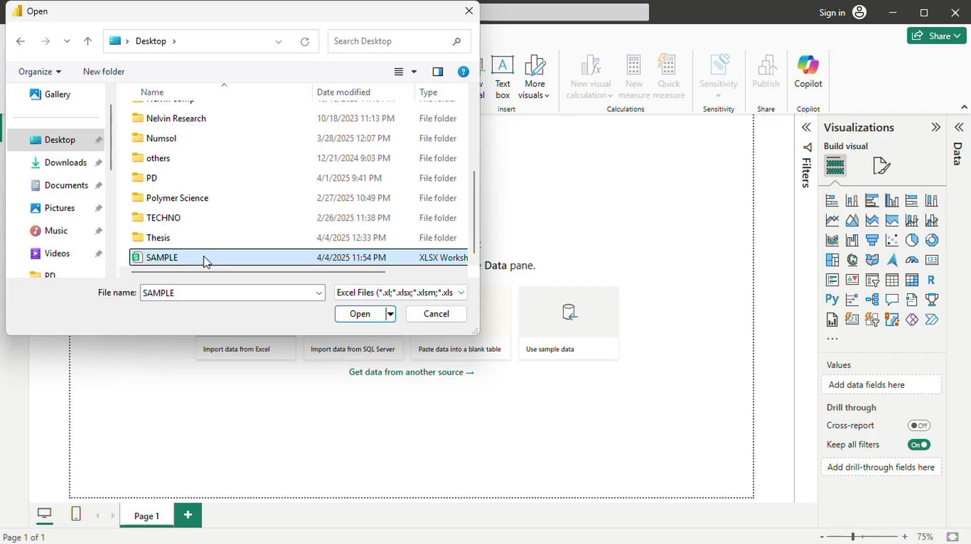
pyautogui.doubleClick(204, 258)
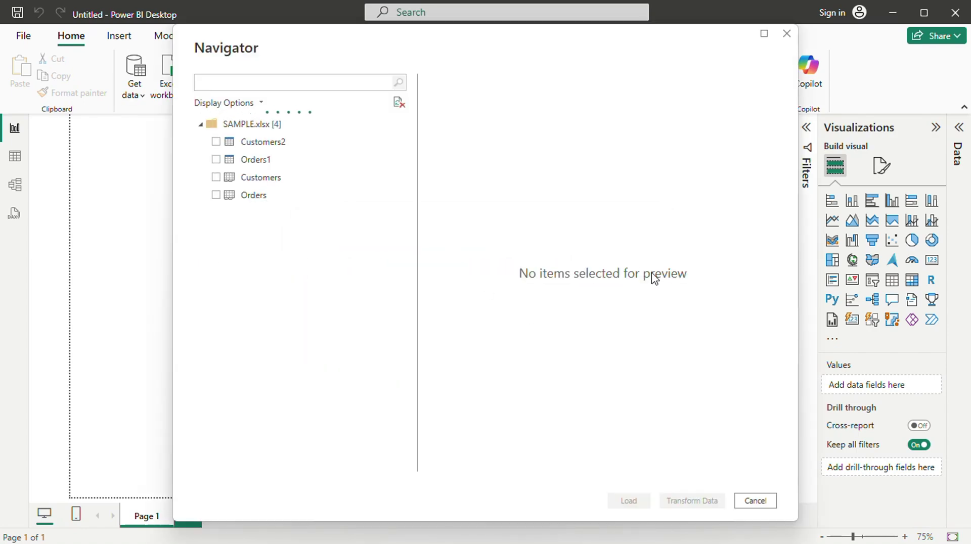
# - Select the Customers2, Customers, Orders and Orders1 tables in Navigator and load them
pyautogui.click(217, 143)
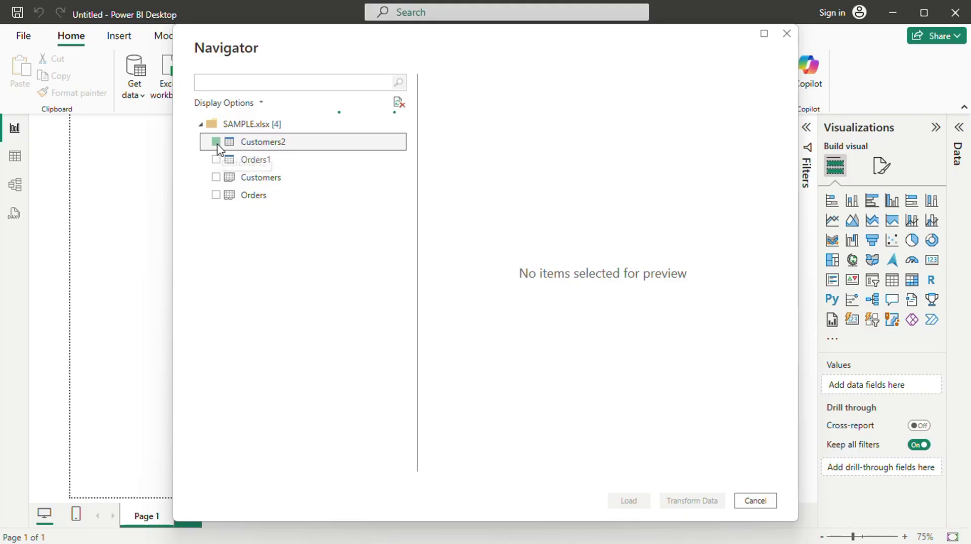
pyautogui.click(222, 181)
pyautogui.click(221, 198)
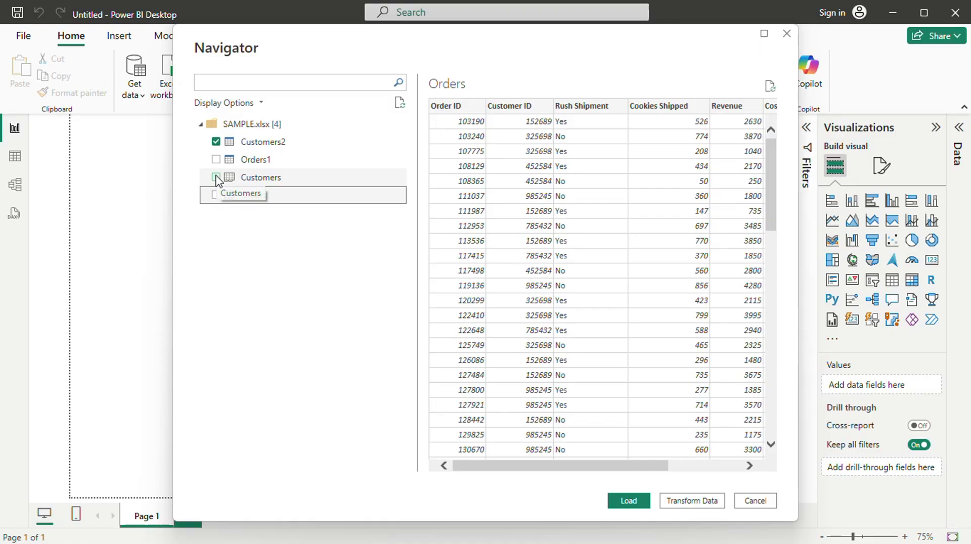
pyautogui.click(216, 181)
pyautogui.click(216, 195)
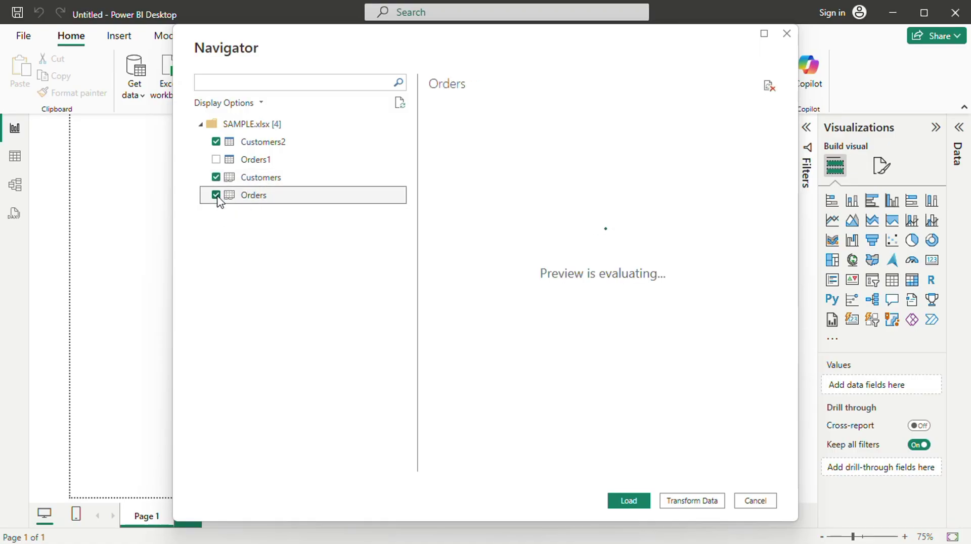
pyautogui.click(216, 160)
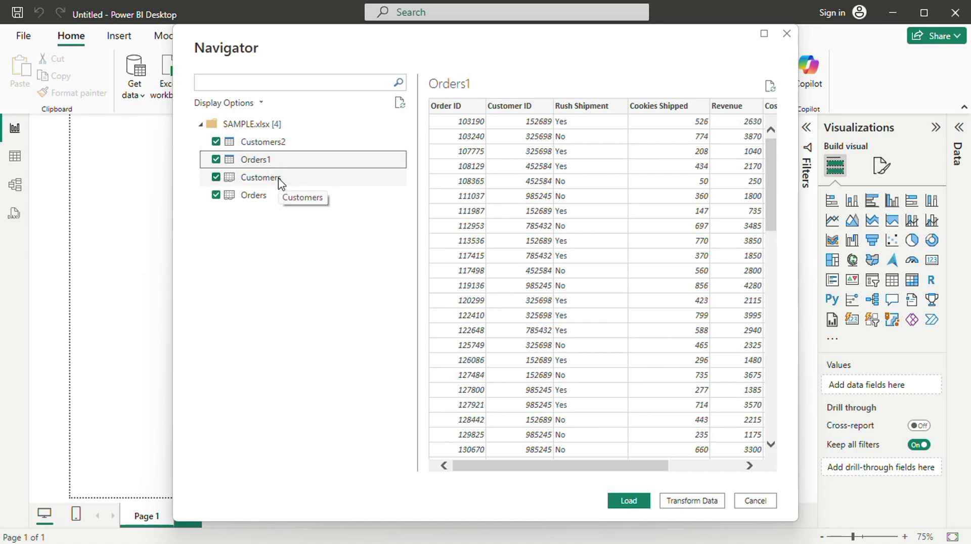
pyautogui.scroll(-9, 495, 194)
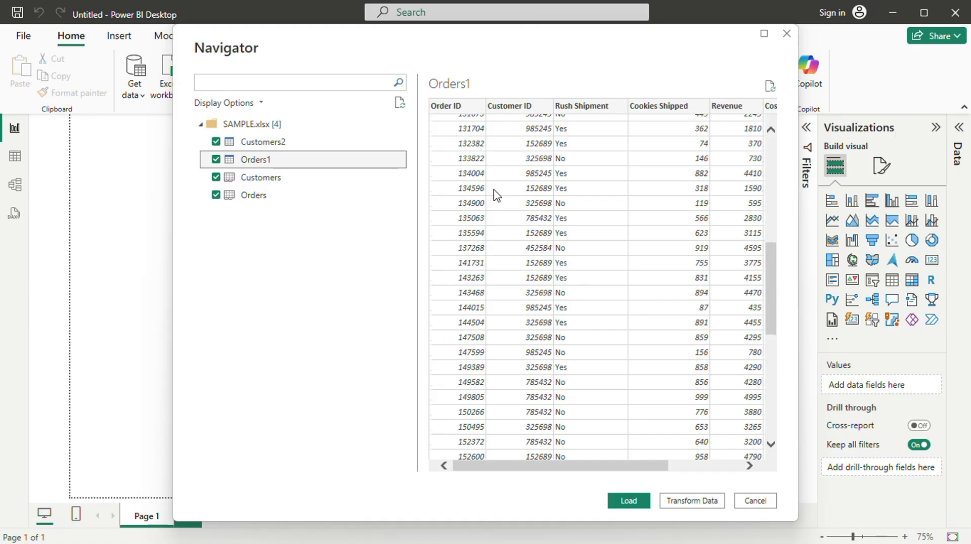
pyautogui.scroll(-7, 494, 194)
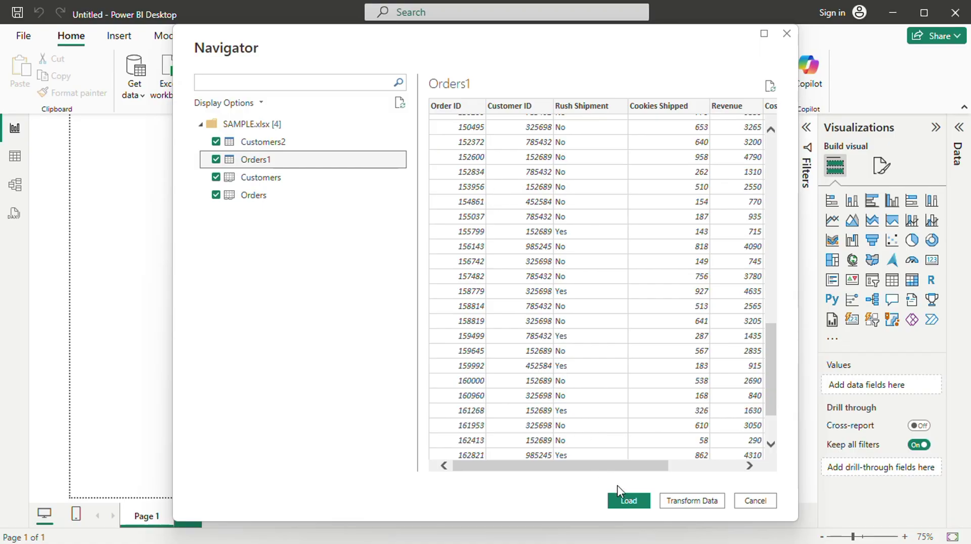
pyautogui.click(628, 501)
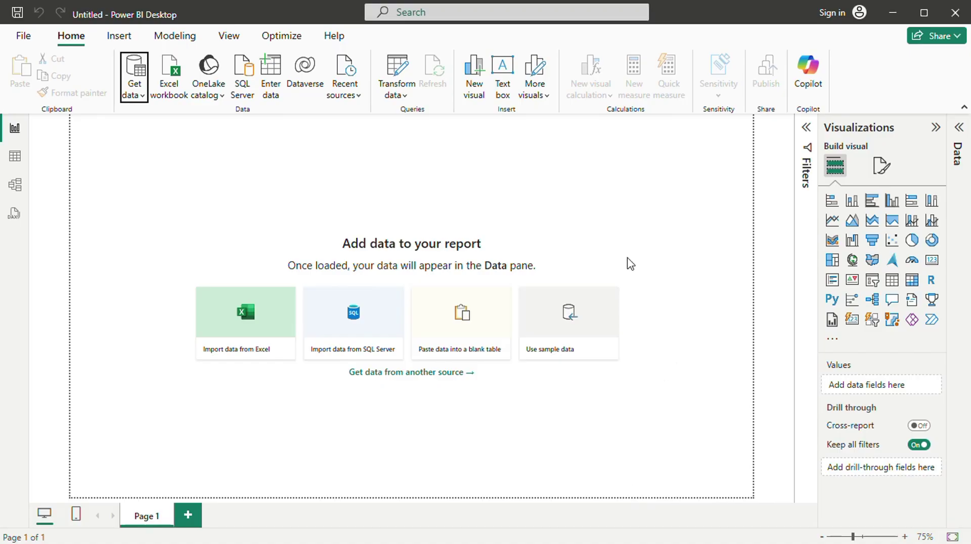
# - Inspect the Customers table's five rows in Table view, then return to Report view
pyautogui.click(959, 133)
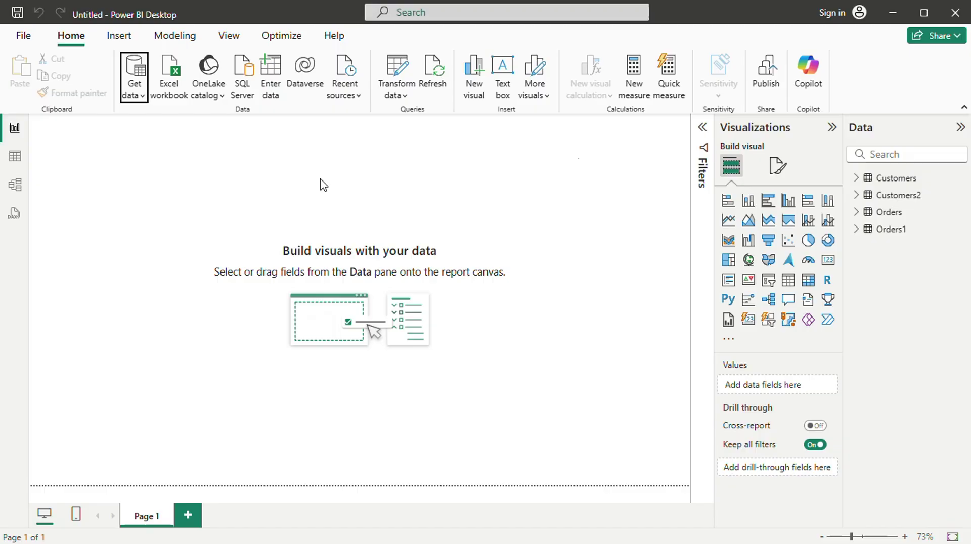
pyautogui.click(891, 180)
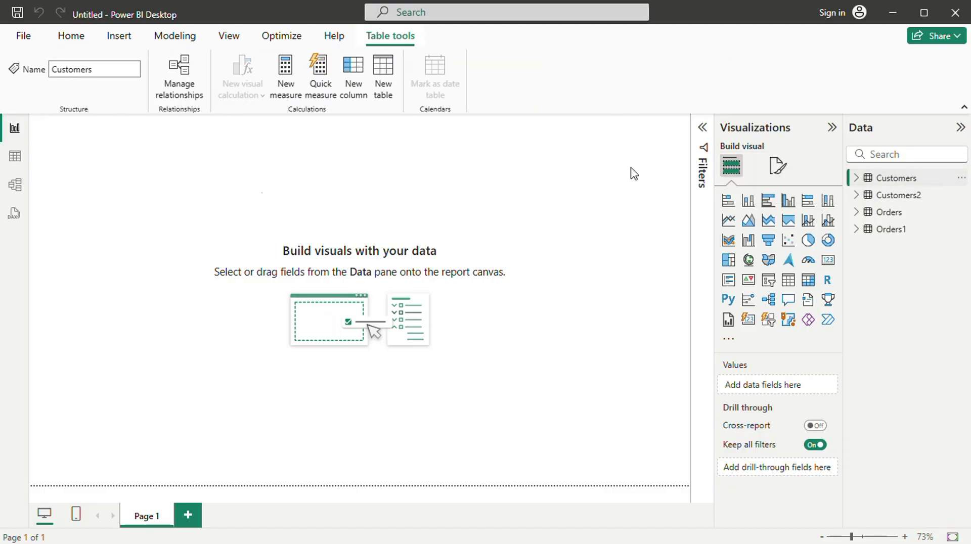
pyautogui.click(14, 158)
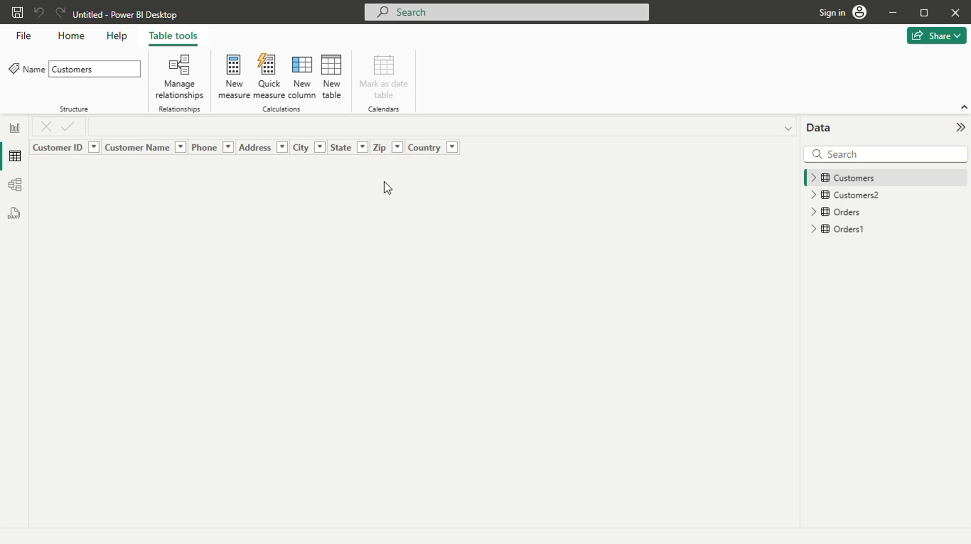
pyautogui.click(838, 183)
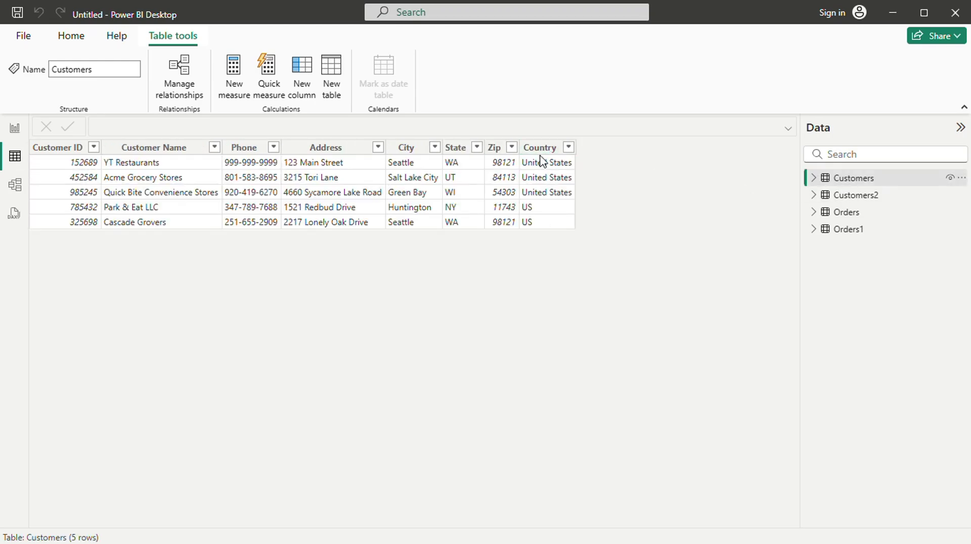
pyautogui.click(14, 130)
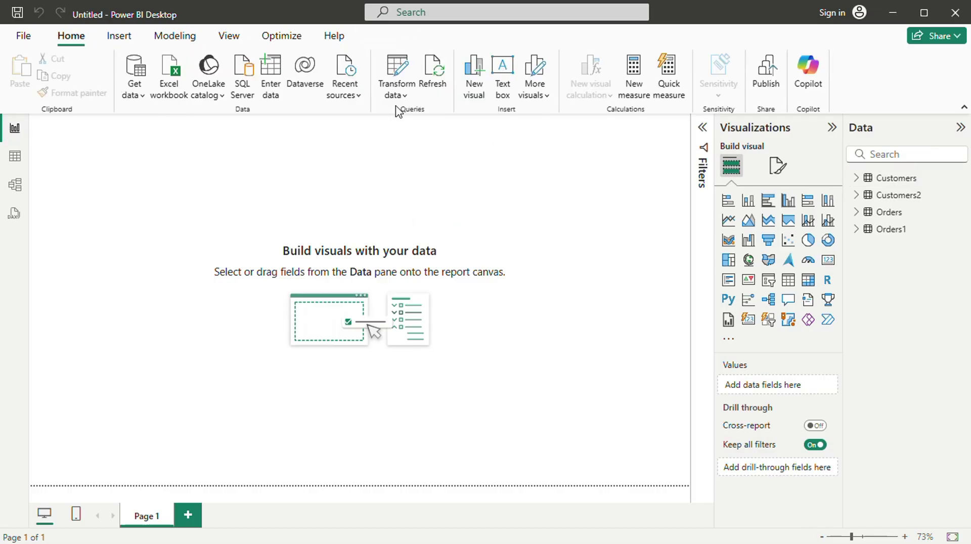
# - Open the Power Query Editor through Transform data
pyautogui.click(397, 96)
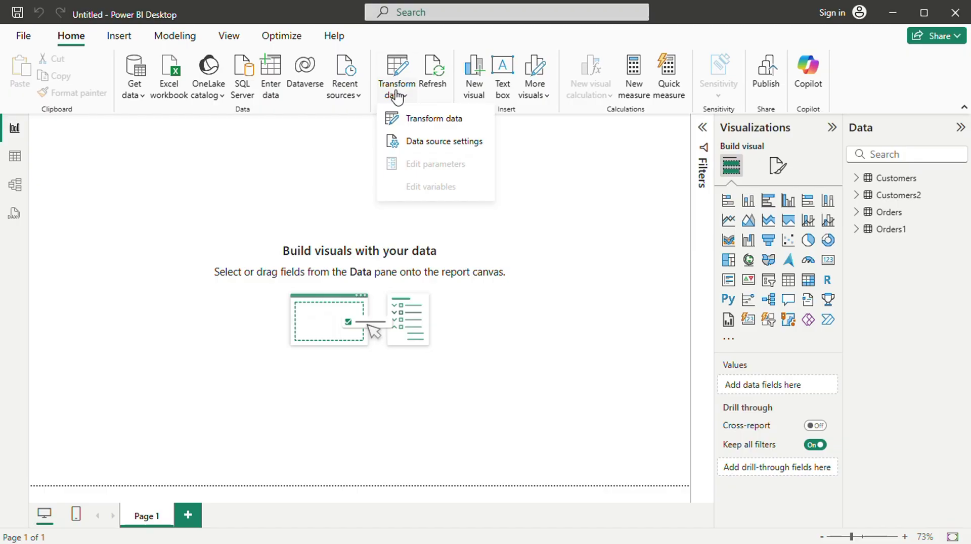
pyautogui.click(414, 122)
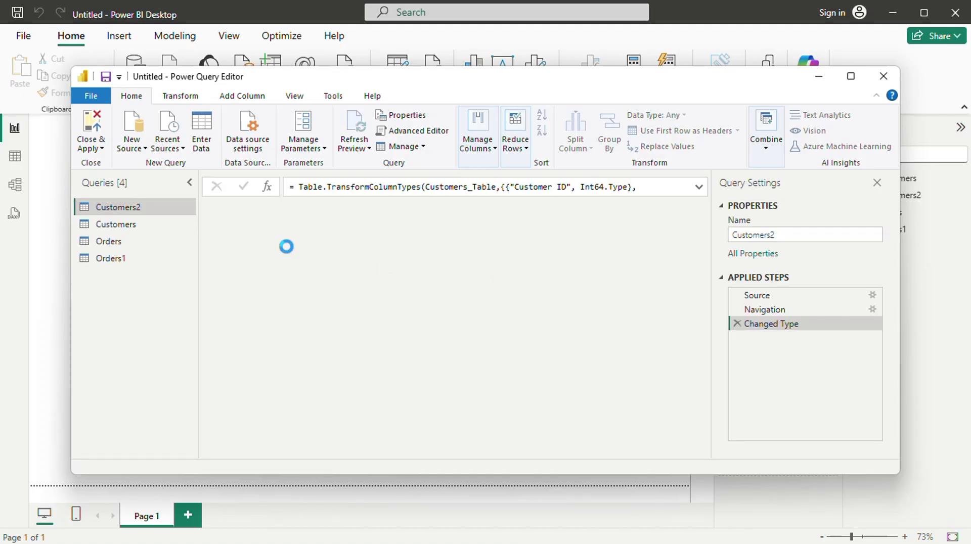
pyautogui.hscroll(5, 626, 223)
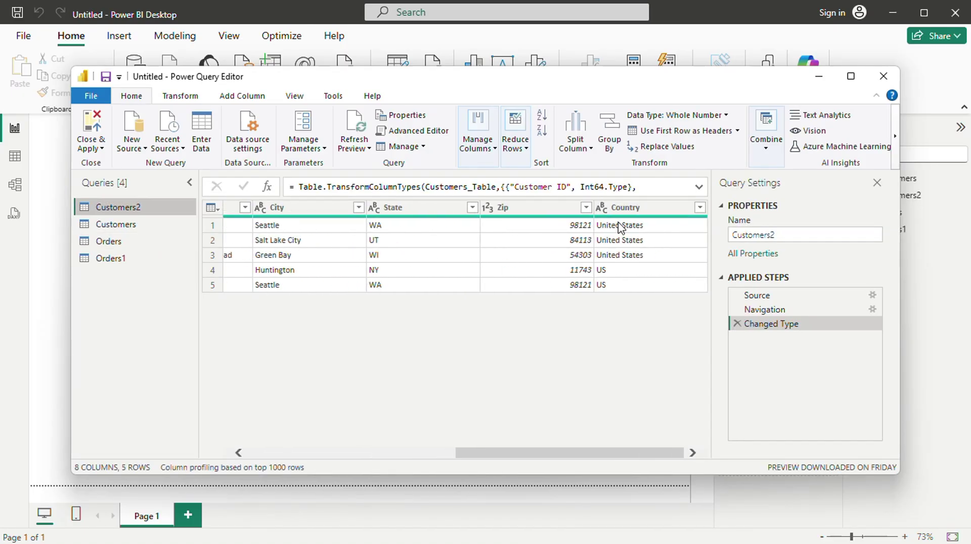
# - Try Replace Values on the Country column, cancel it, and switch to the Orders query
pyautogui.click(636, 208)
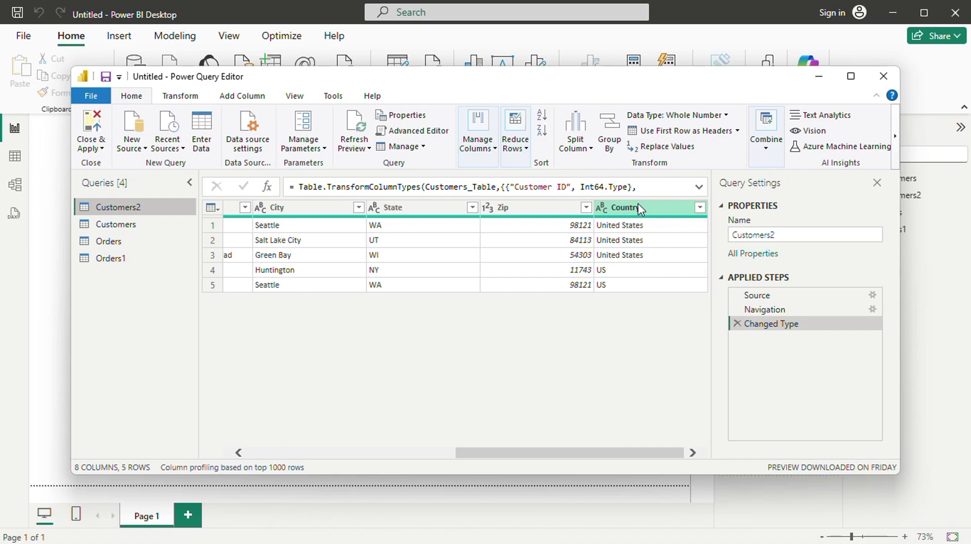
pyautogui.rightClick(638, 207)
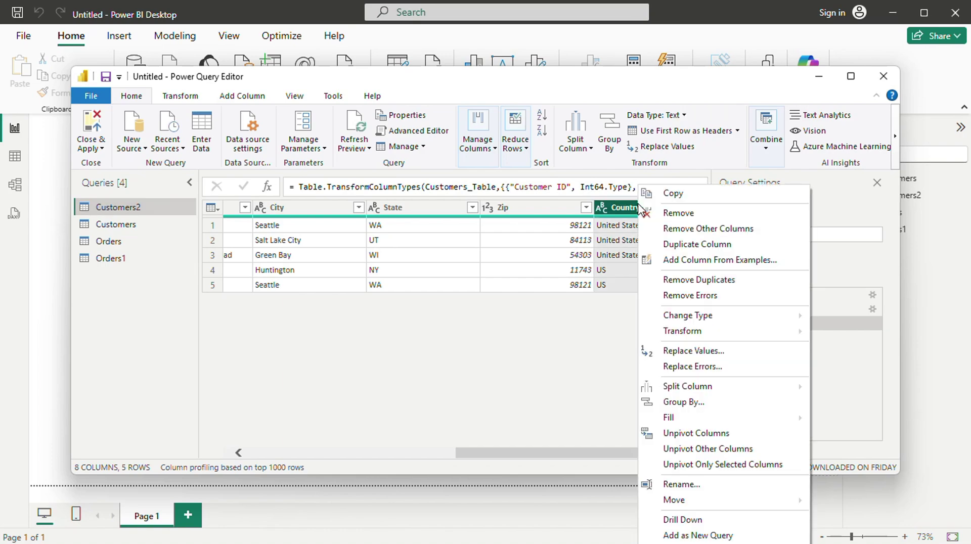
pyautogui.click(692, 351)
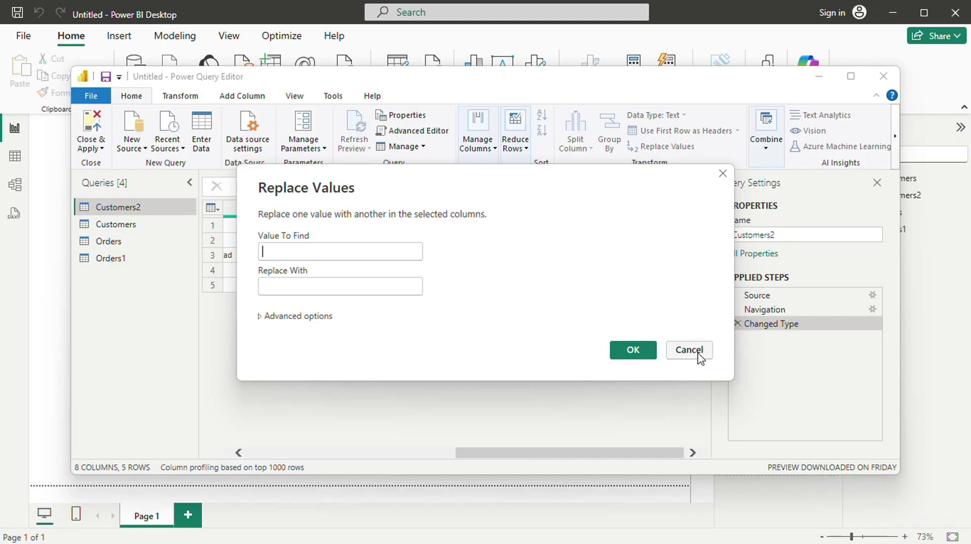
pyautogui.click(723, 174)
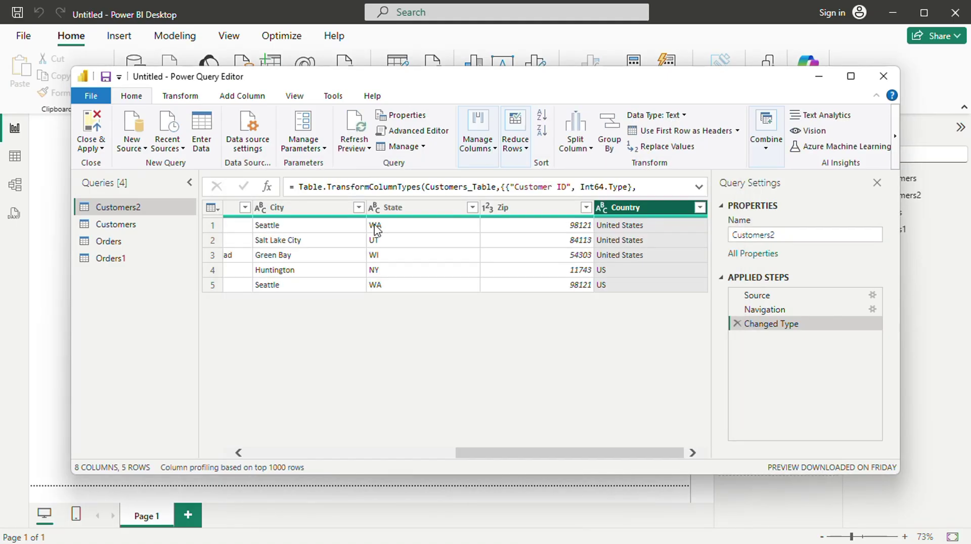
pyautogui.click(155, 246)
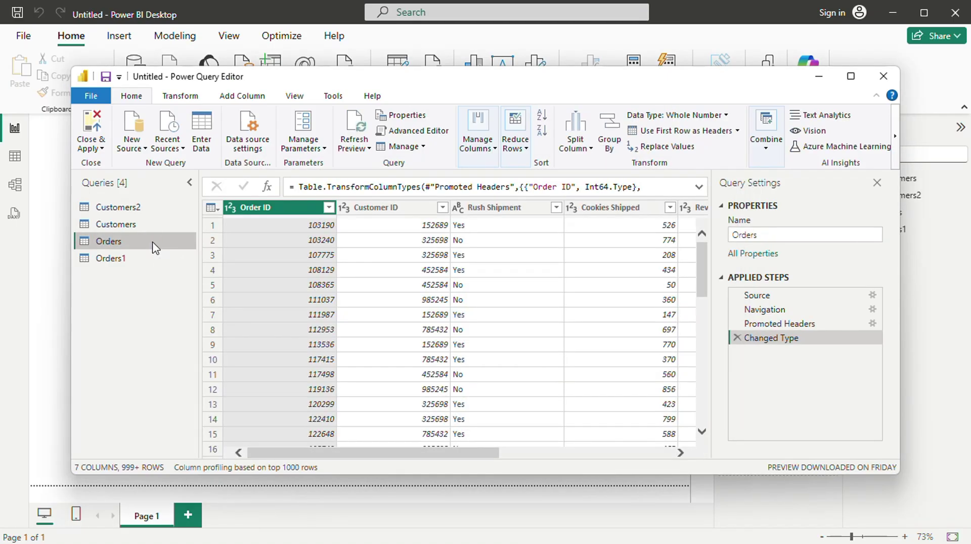
# - Remove the Rush Shipment column from Orders, then close the editor and apply the changes
pyautogui.rightClick(532, 209)
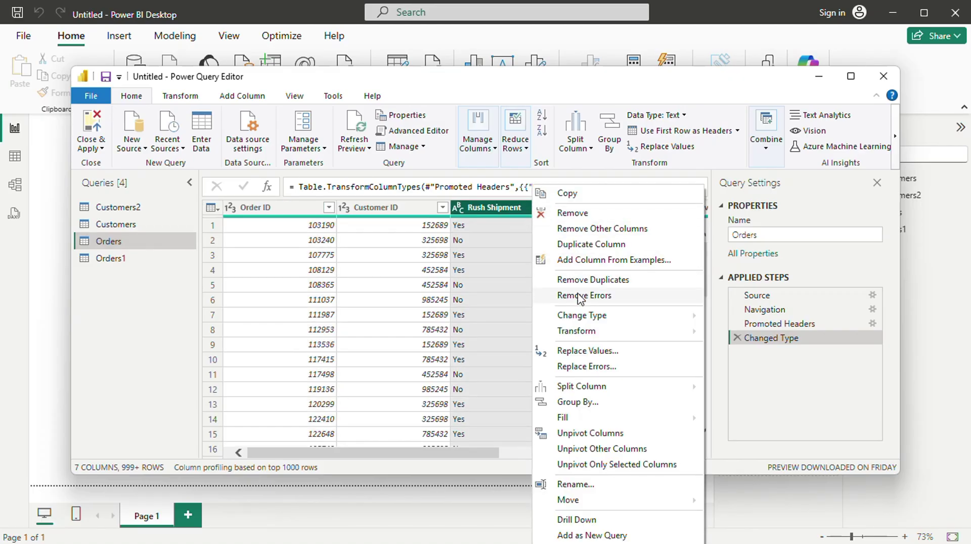
pyautogui.click(571, 217)
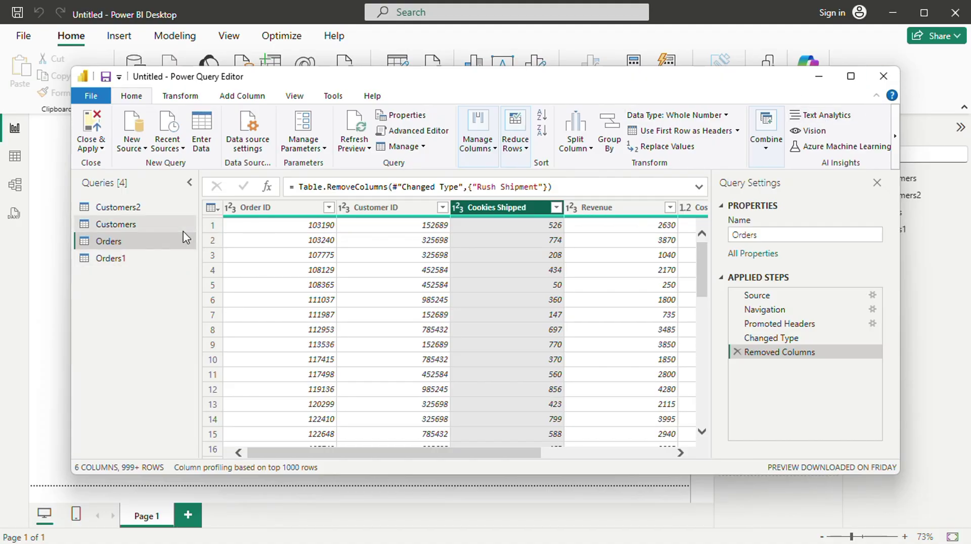
pyautogui.click(882, 83)
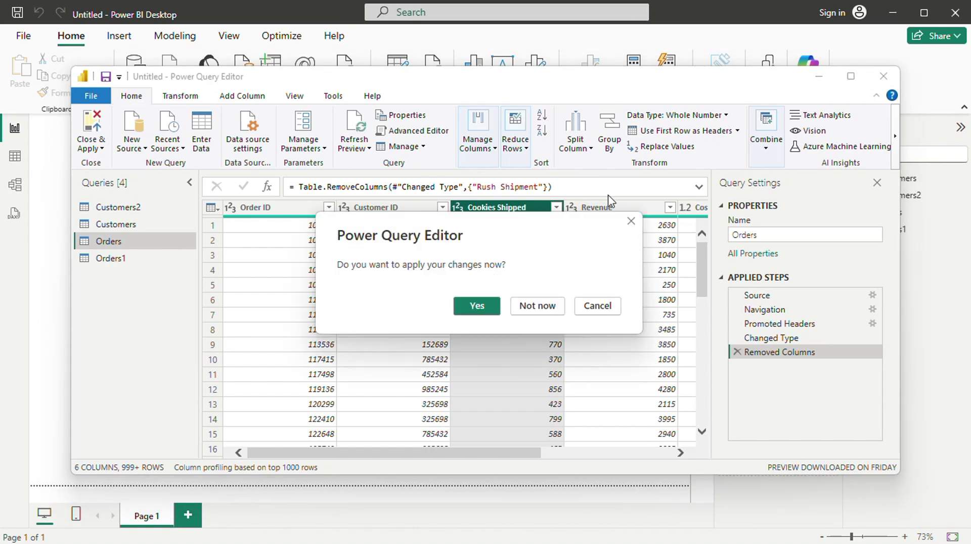
pyautogui.click(478, 303)
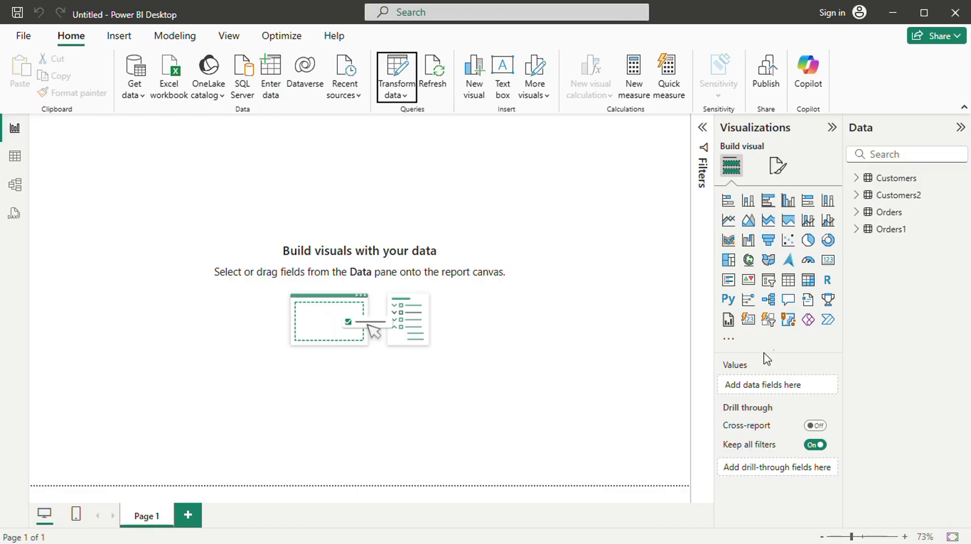
# - With the Customers table selected, add an empty scatter chart to Page 1
pyautogui.click(878, 184)
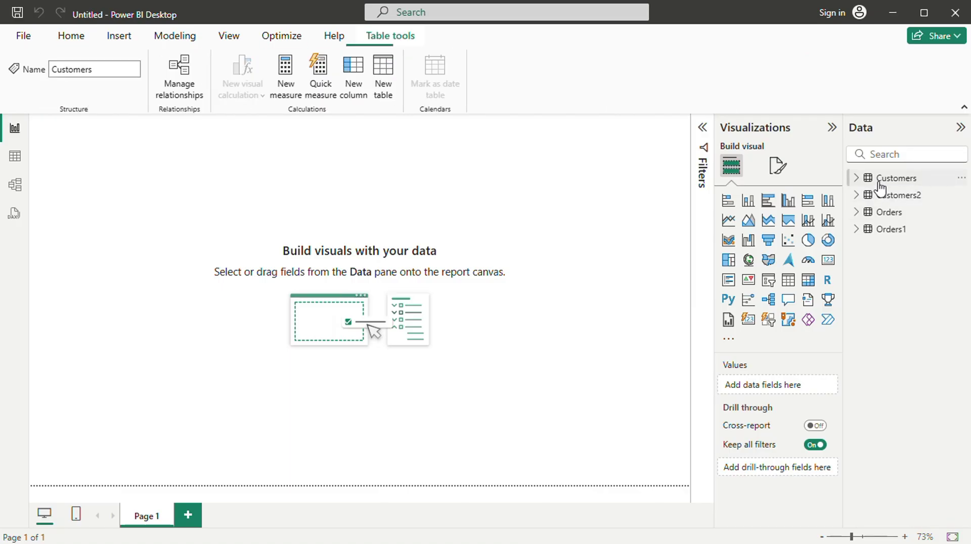
pyautogui.click(637, 138)
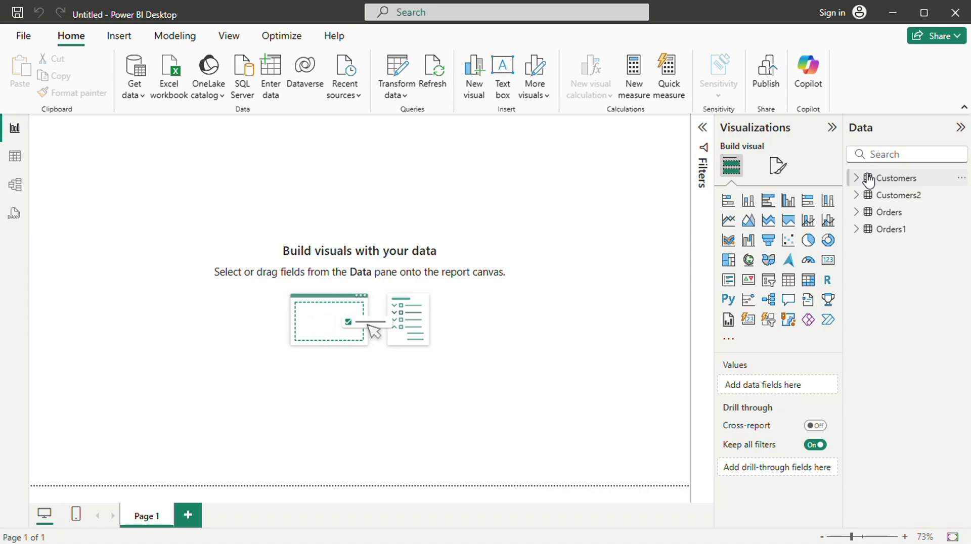
pyautogui.click(895, 181)
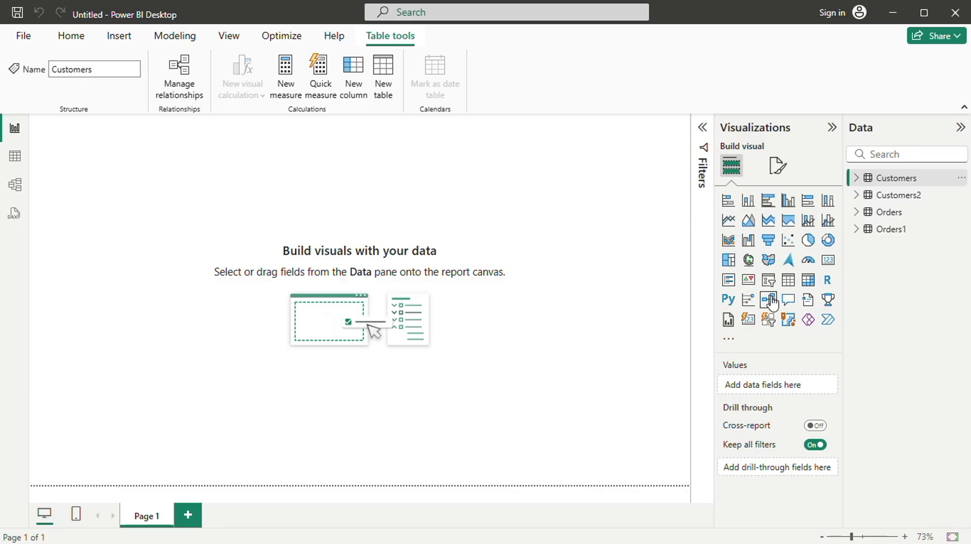
pyautogui.click(789, 241)
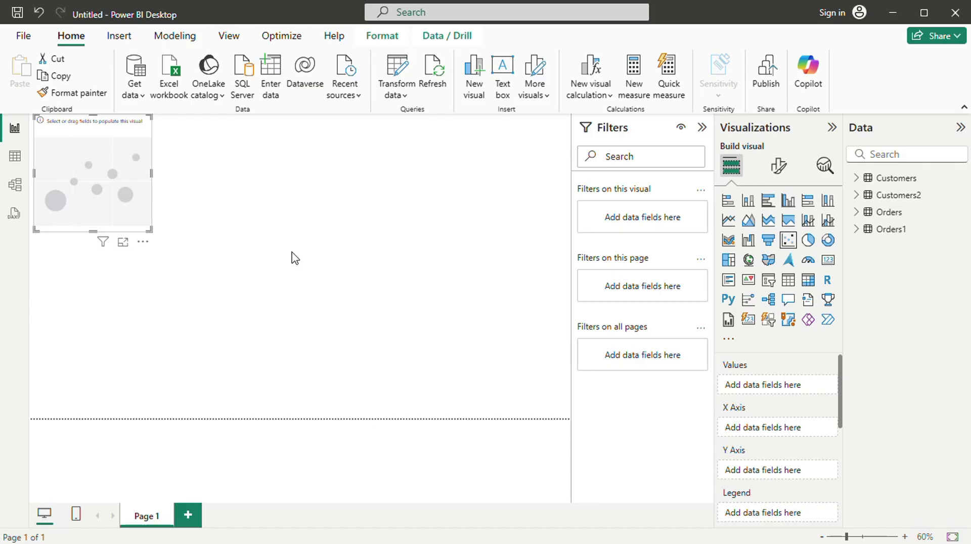
# - Plot Orders' Revenue against Customers' Customer Name in the scatter chart
pyautogui.click(859, 213)
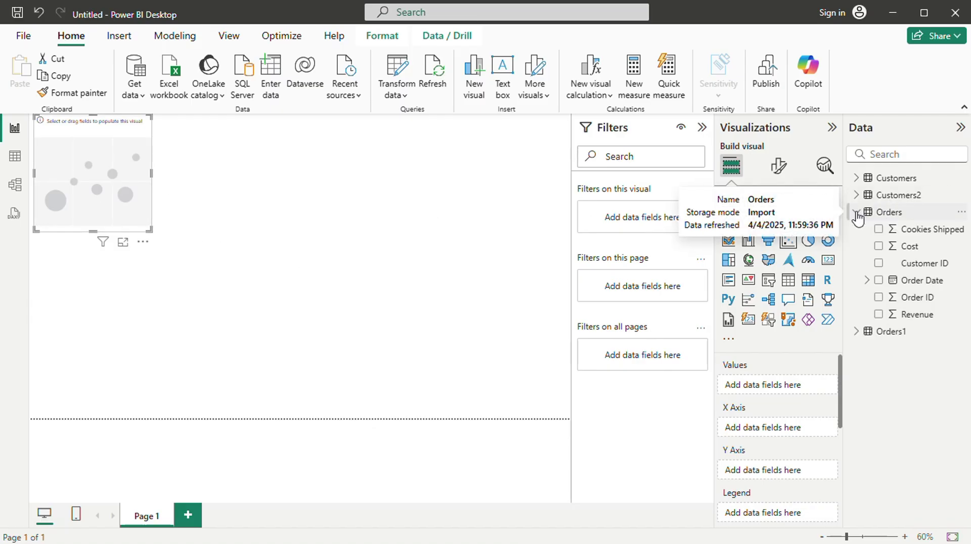
pyautogui.click(878, 315)
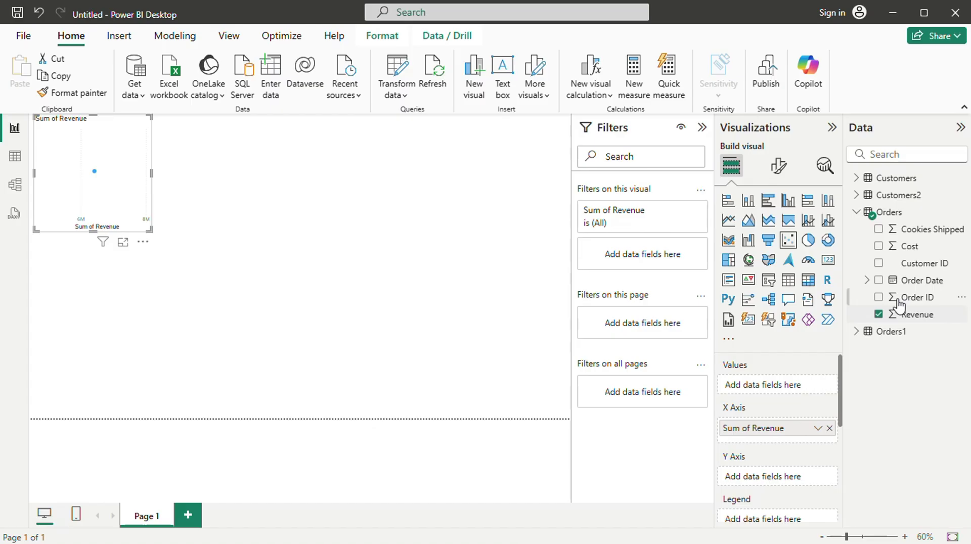
pyautogui.click(856, 179)
pyautogui.click(878, 263)
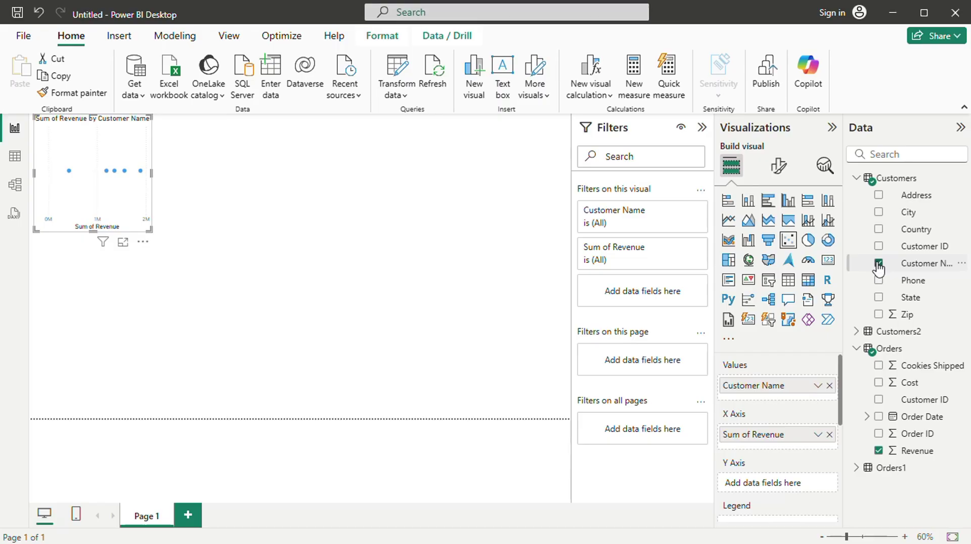
# - Convert the chart to an enlarged matrix of revenue per customer and add a blank Page 2
pyautogui.click(809, 280)
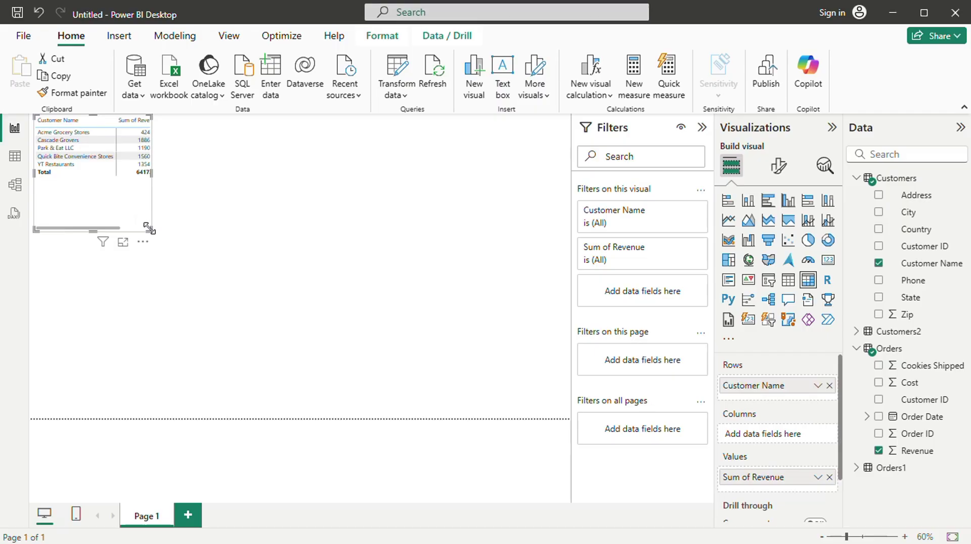
pyautogui.moveTo(151, 231); pyautogui.dragTo(299, 253)
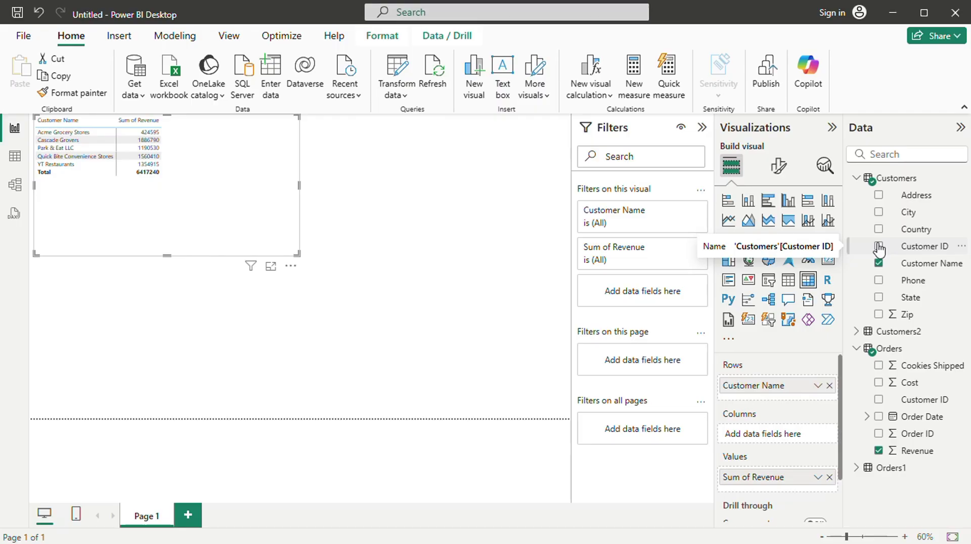
pyautogui.click(189, 516)
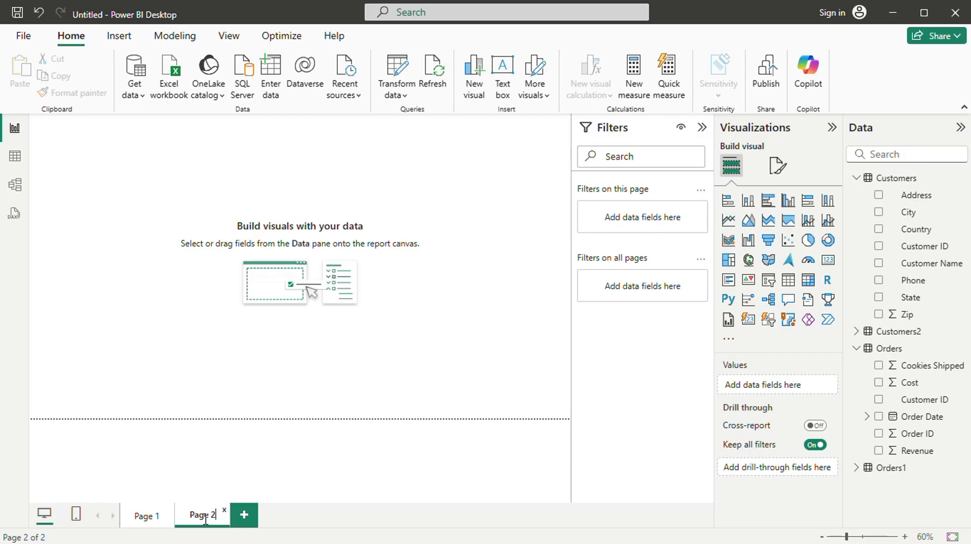
# - Change the second report page's name from Page 2 to 'rENAME'
pyautogui.moveTo(206, 524)
pyautogui.mouseDown()
pyautogui.moveTo(188, 524)
pyautogui.moveTo(216, 515)
pyautogui.mouseUp()
pyautogui.doubleClick(210, 516)
pyautogui.hotkey('ctrl', 'a')
pyautogui.write('USERNAME')
pyautogui.click(372, 374)
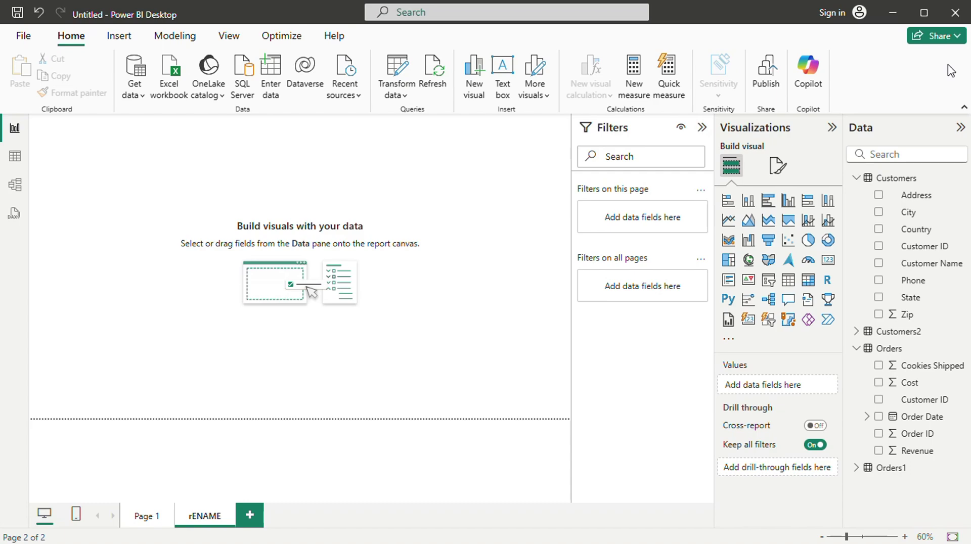
pyautogui.click(763, 100)
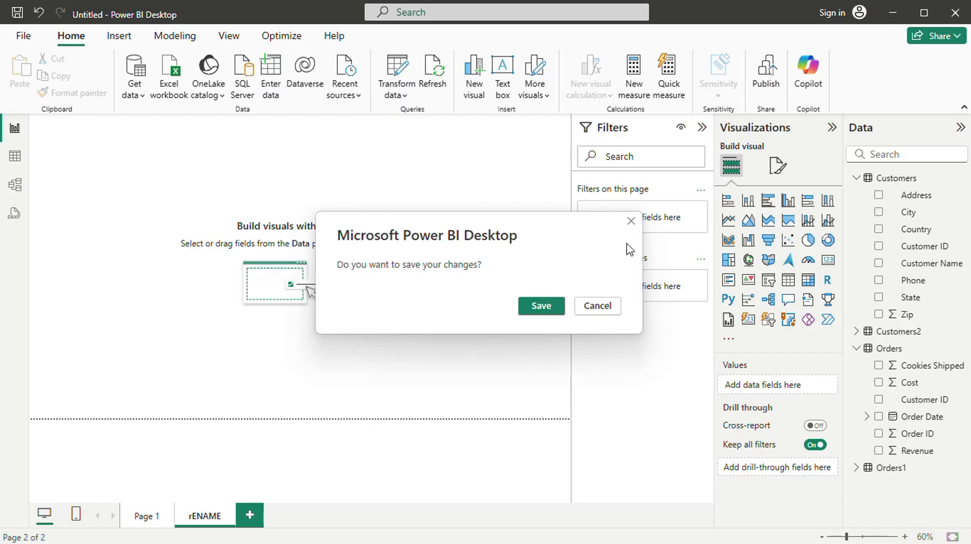
# - Save the report in Documents as 'POWER BI.pbix'
pyautogui.click(541, 306)
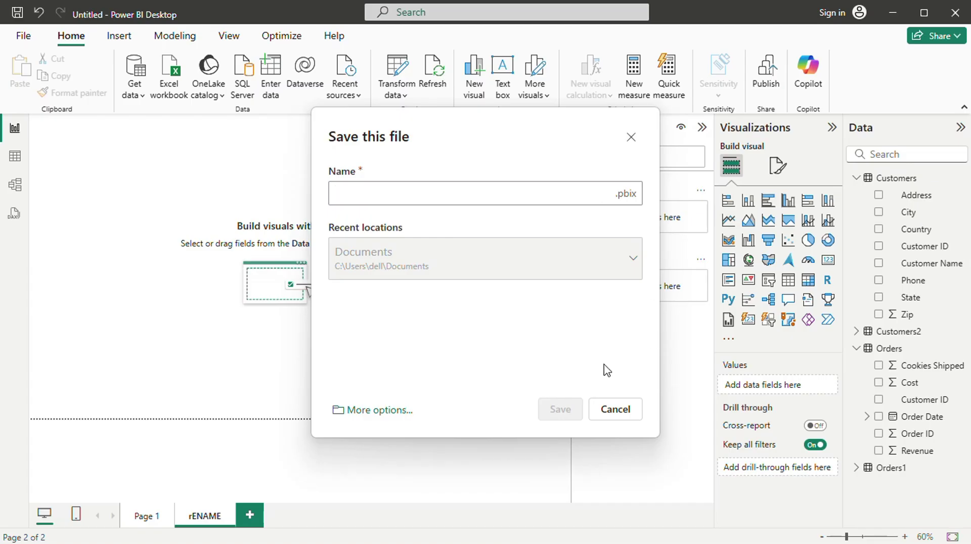
pyautogui.write('PO')
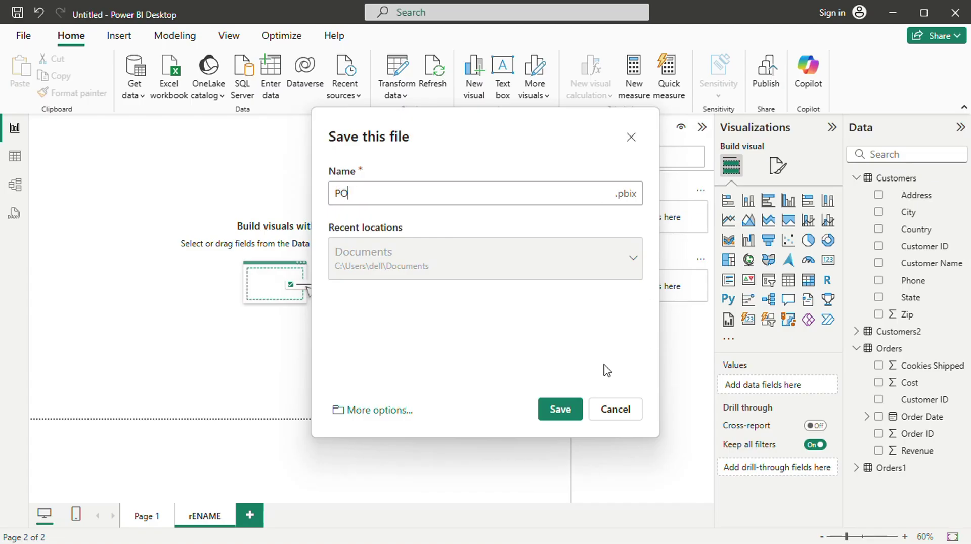
pyautogui.write('WER BI')
pyautogui.click(565, 409)
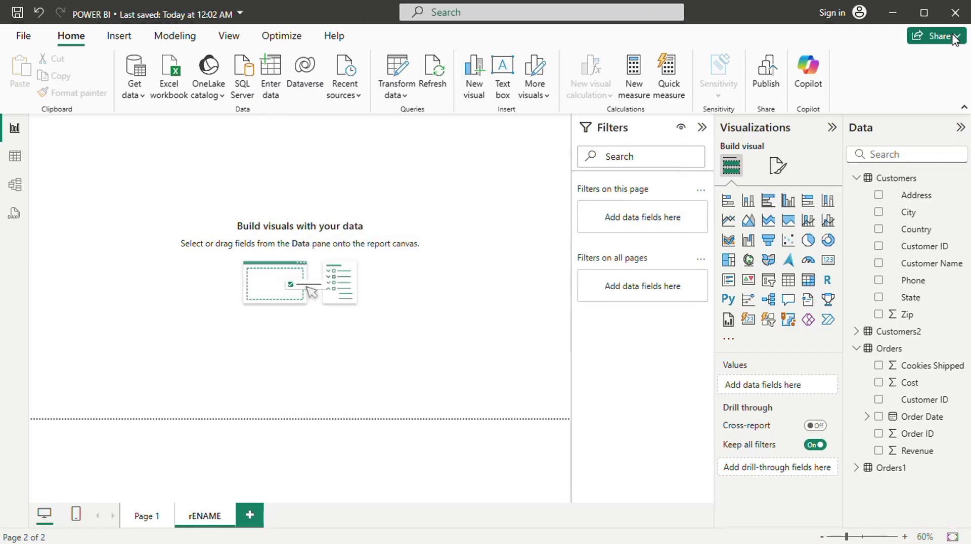
# - Dismiss the Power BI sign-in request and return to the sharing options
pyautogui.click(955, 38)
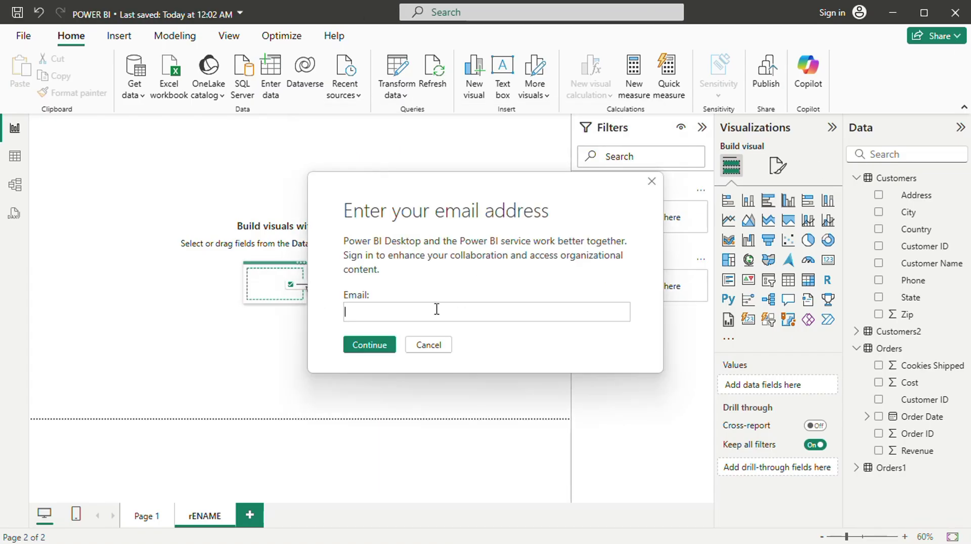
pyautogui.click(428, 348)
pyautogui.click(936, 36)
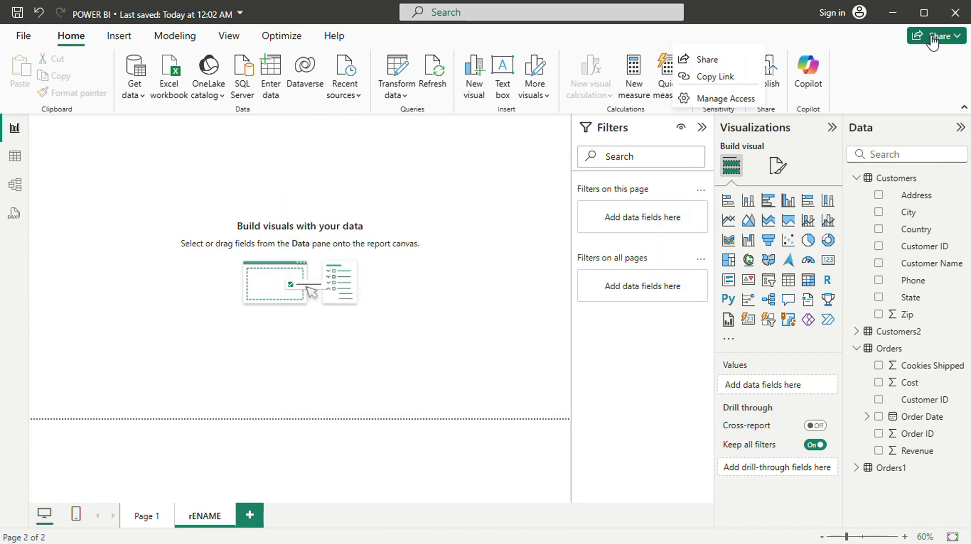